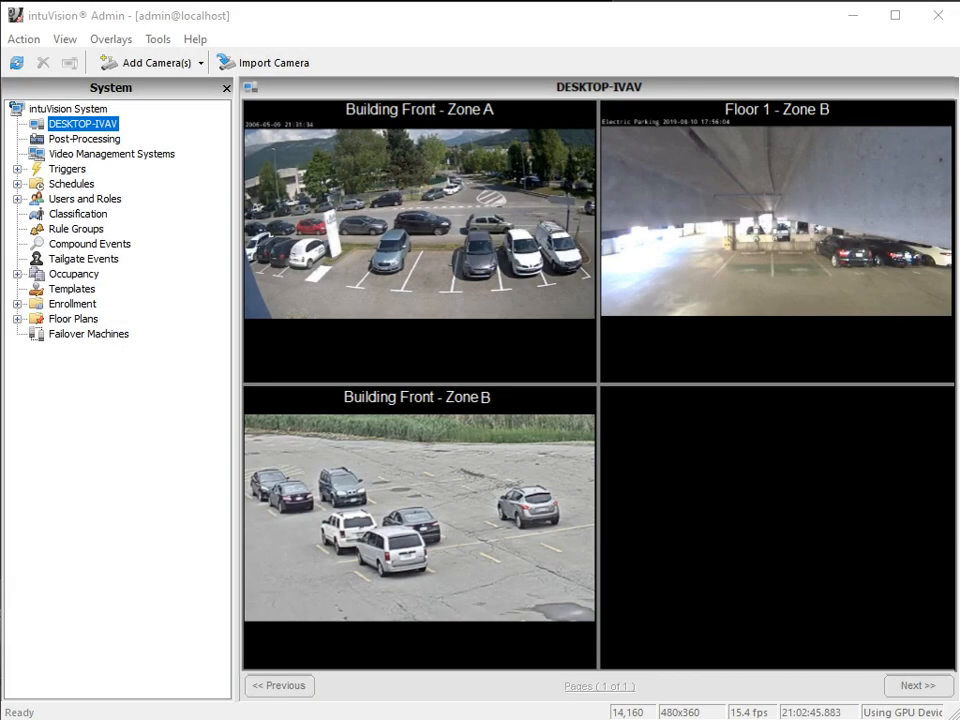
Add the first RTSP source as a new IP camera named Floor 1 - Zone A.
left_click(189, 66)
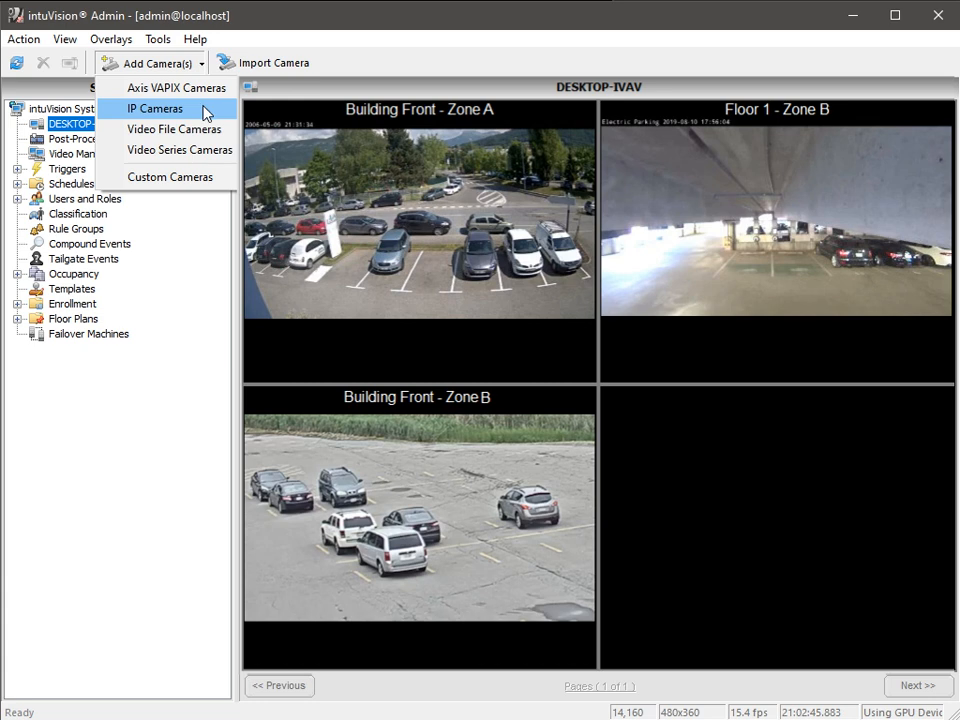
left_click(205, 111)
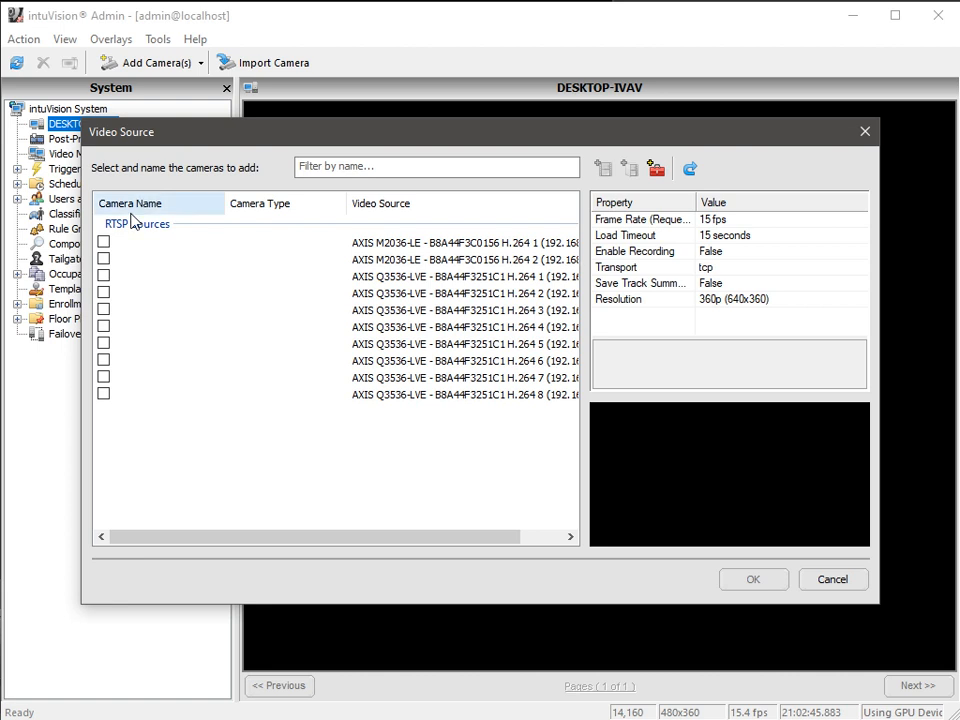
left_click(103, 242)
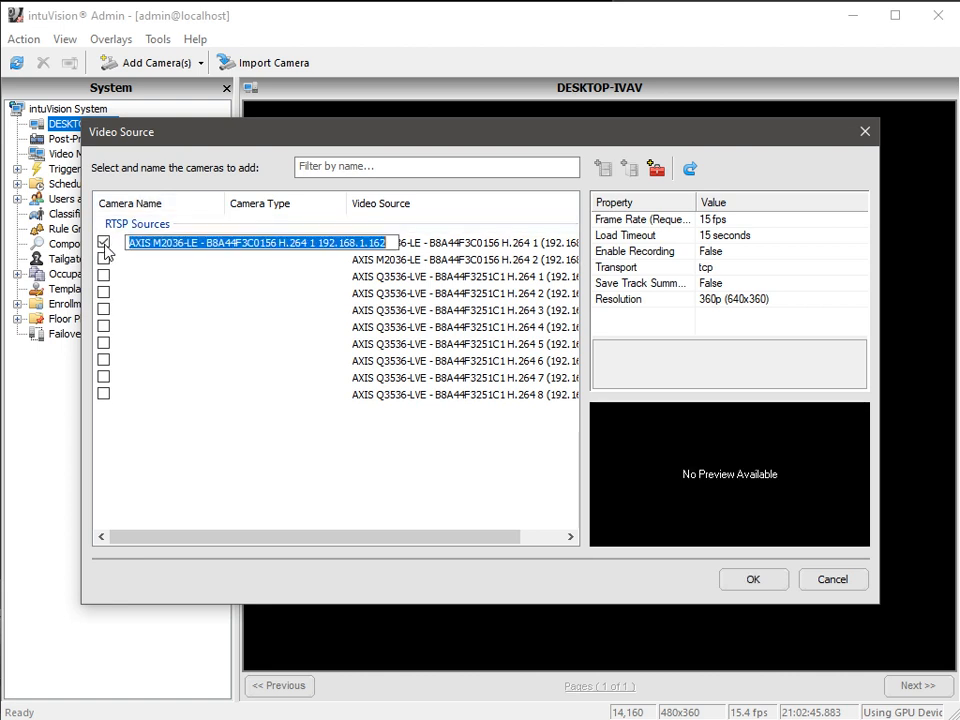
type("Floor 1 - Zon")
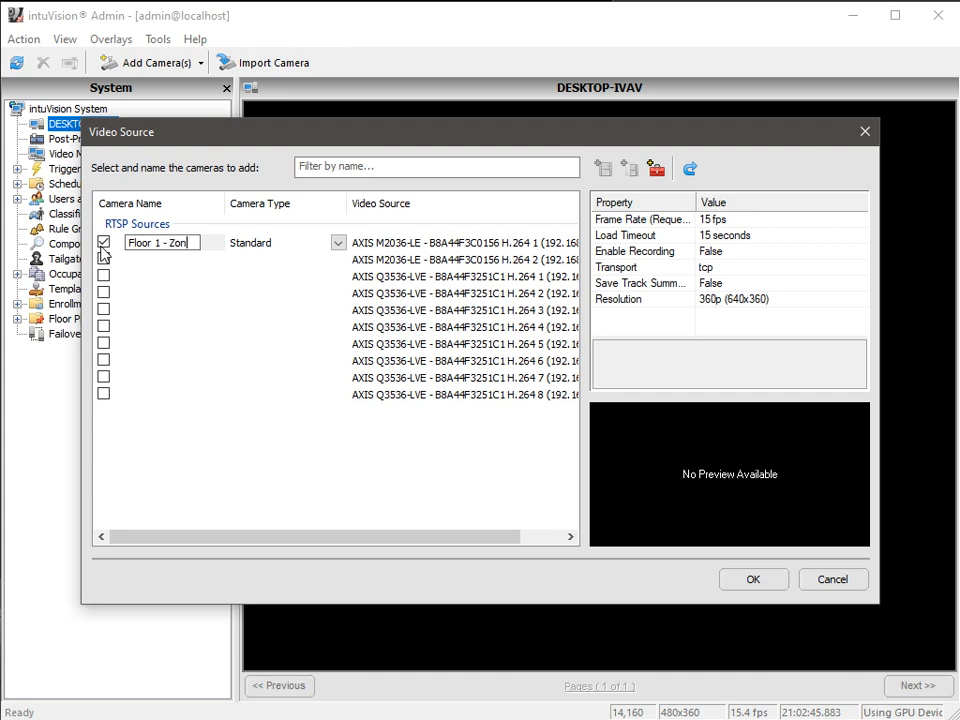
type("e A")
left_click(753, 579)
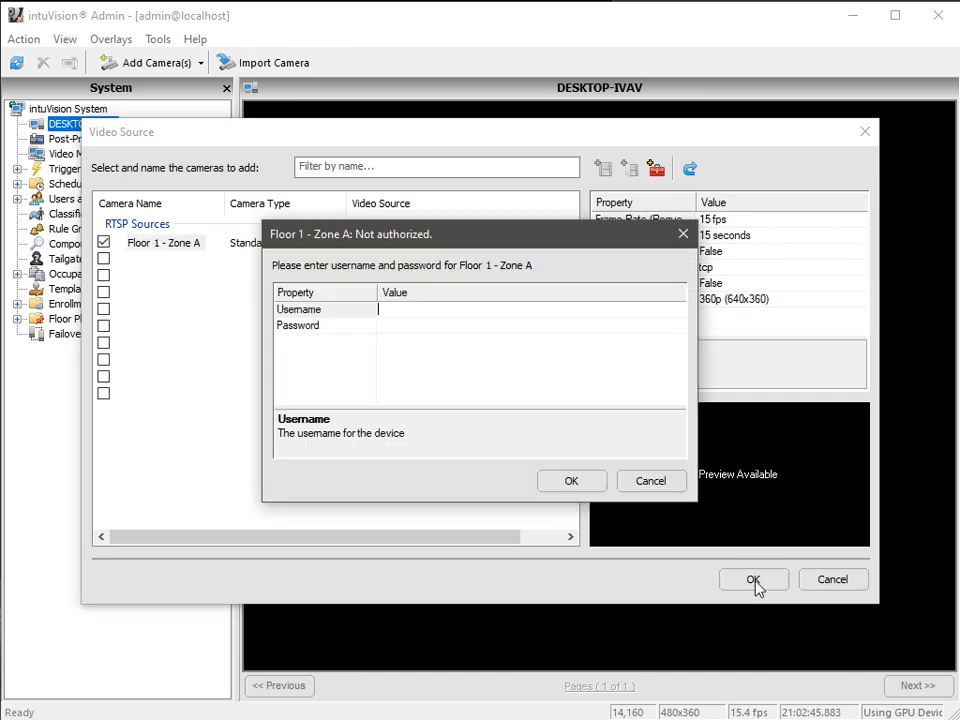
Enter the camera's username and password to authorize it.
type("root")
key("Tab")
type("pass")
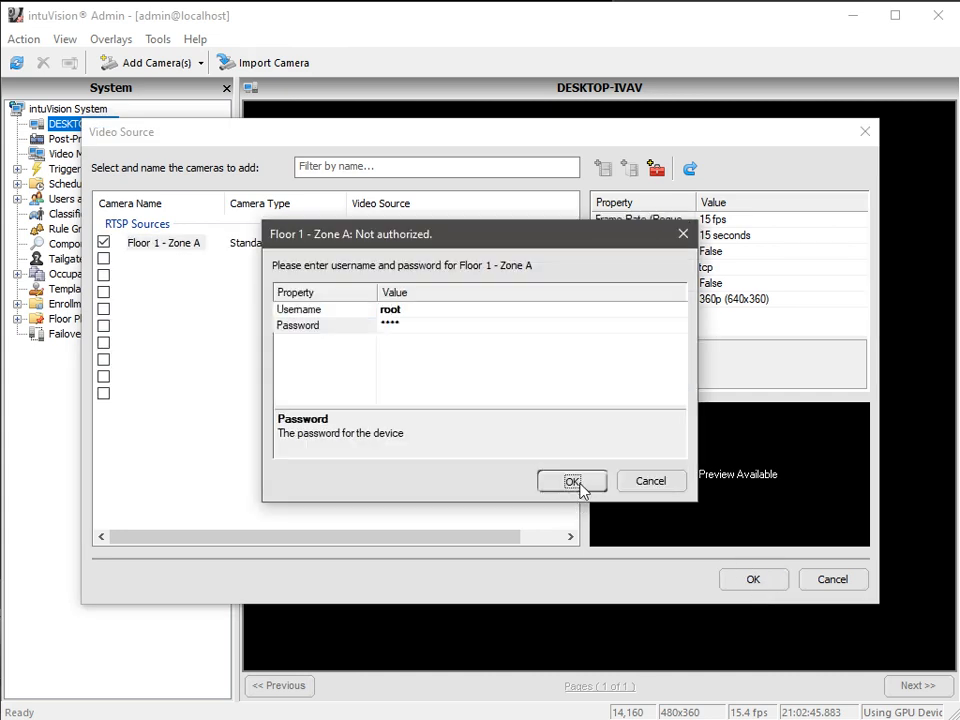
left_click(572, 482)
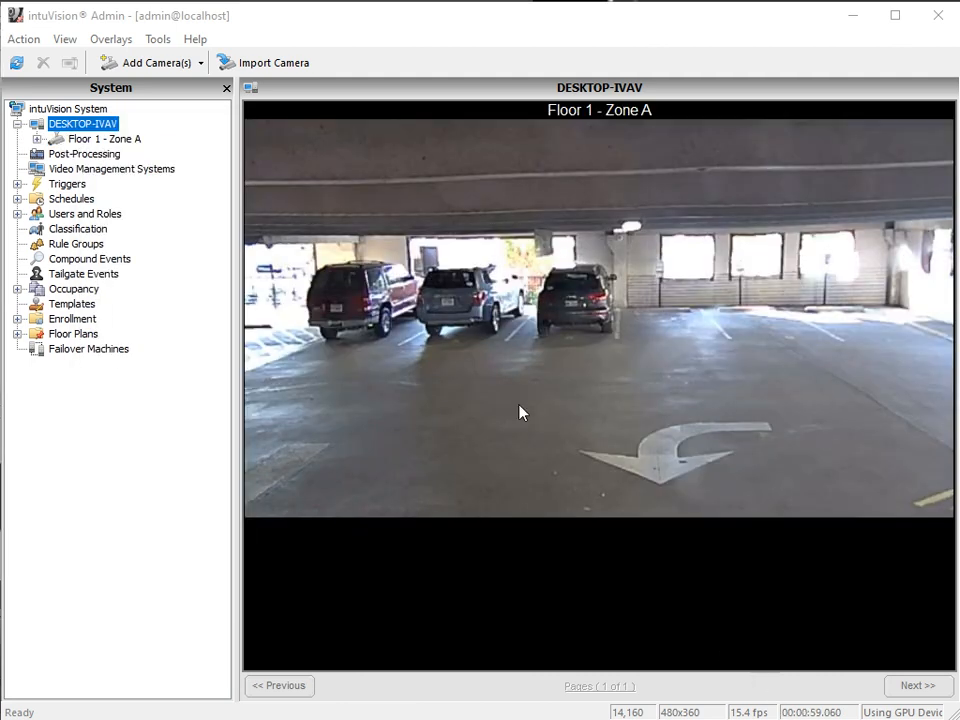
Draw an exclusion zone over the ceiling of the Floor 1 - Zone A view, lower the contrast sensitivity slightly and apply.
left_click(84, 139)
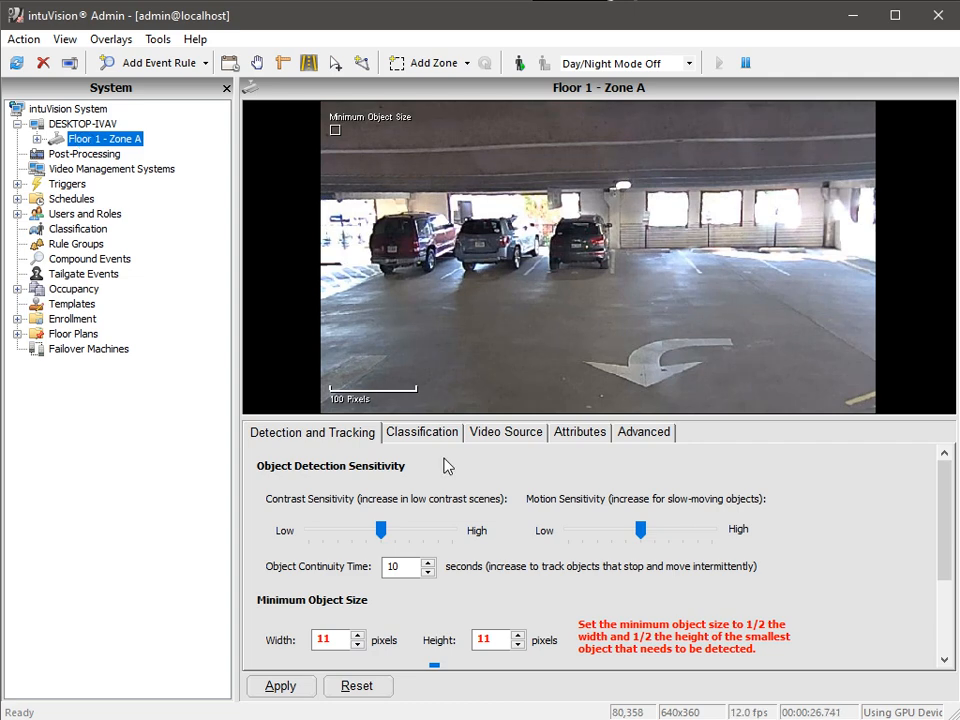
left_click(428, 64)
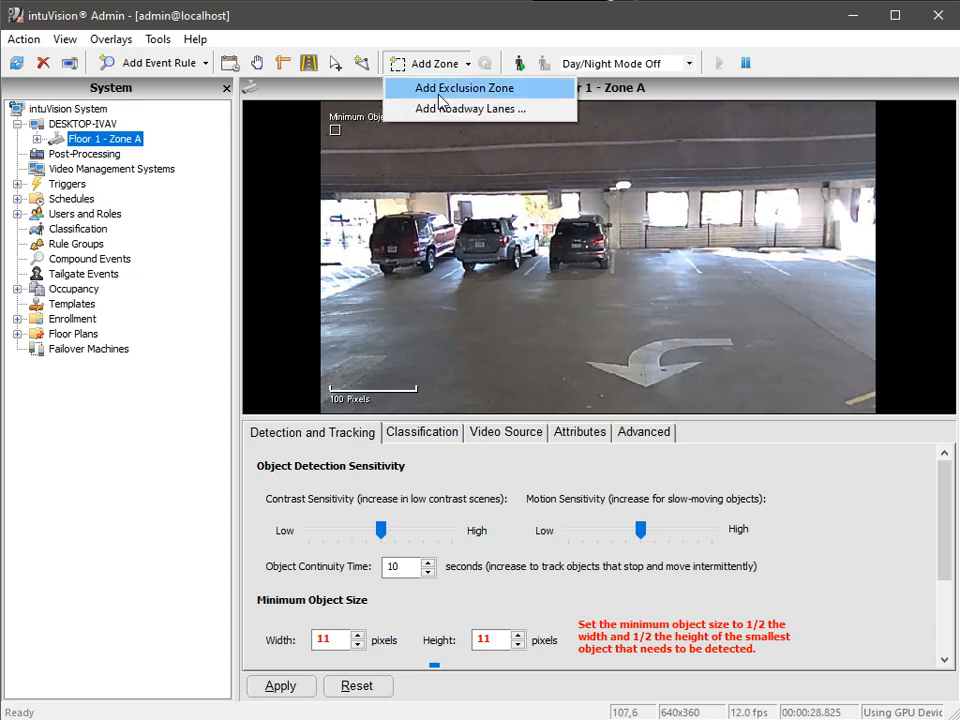
left_click(438, 95)
left_click_drag(523, 227, 425, 160)
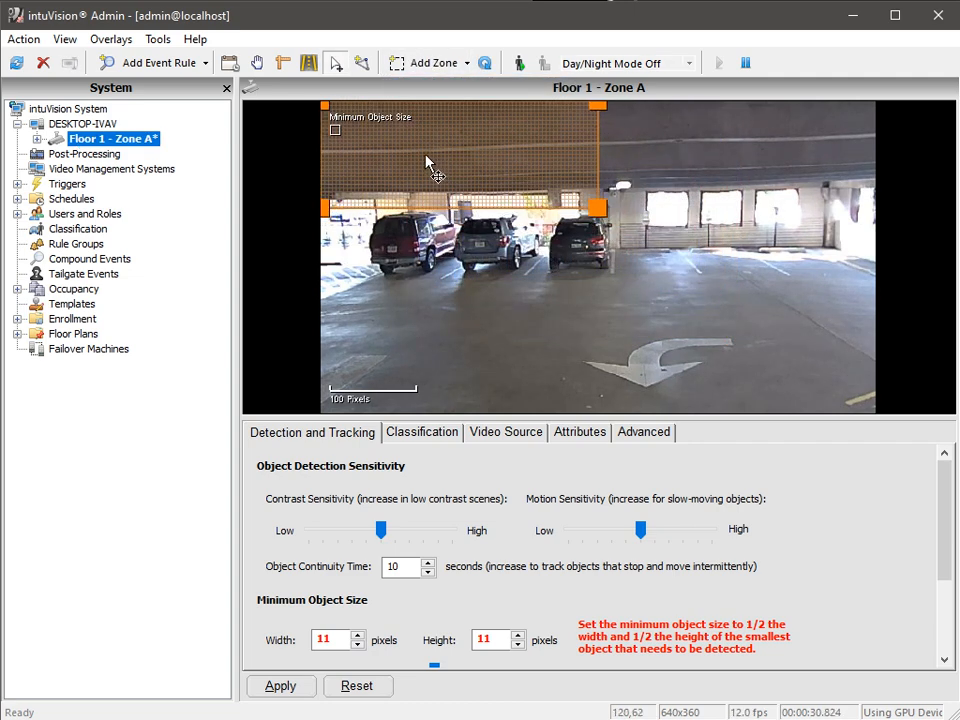
left_click_drag(598, 187, 874, 198)
left_click_drag(381, 530, 368, 540)
left_click(280, 686)
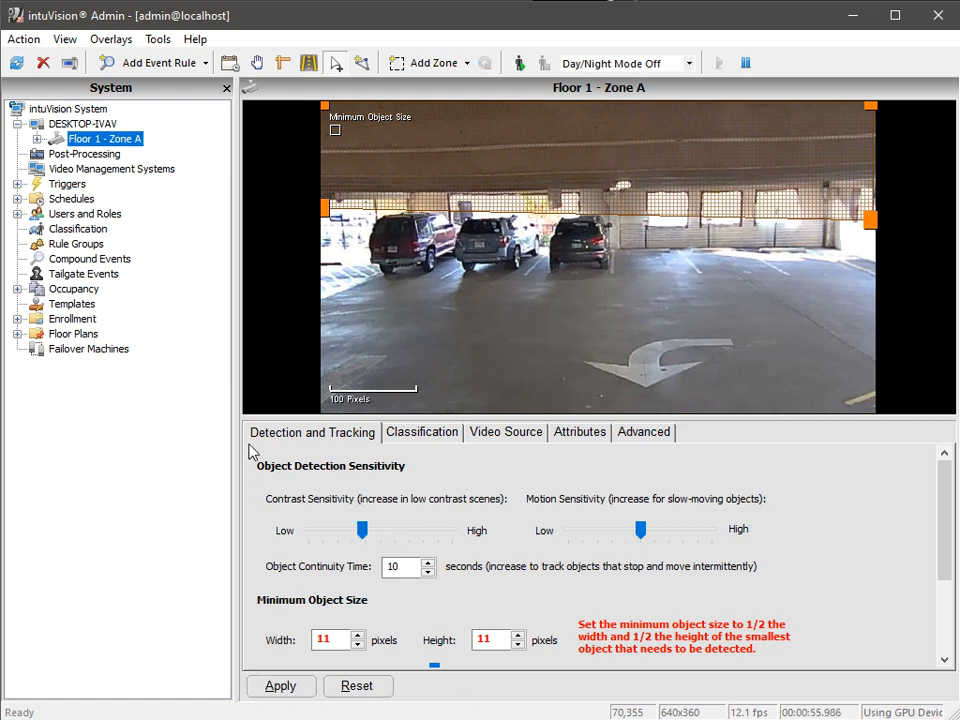
Add a Short-Term Parking event rule named Visitor Parking to the Floor 1 - Zone A camera.
right_click(134, 140)
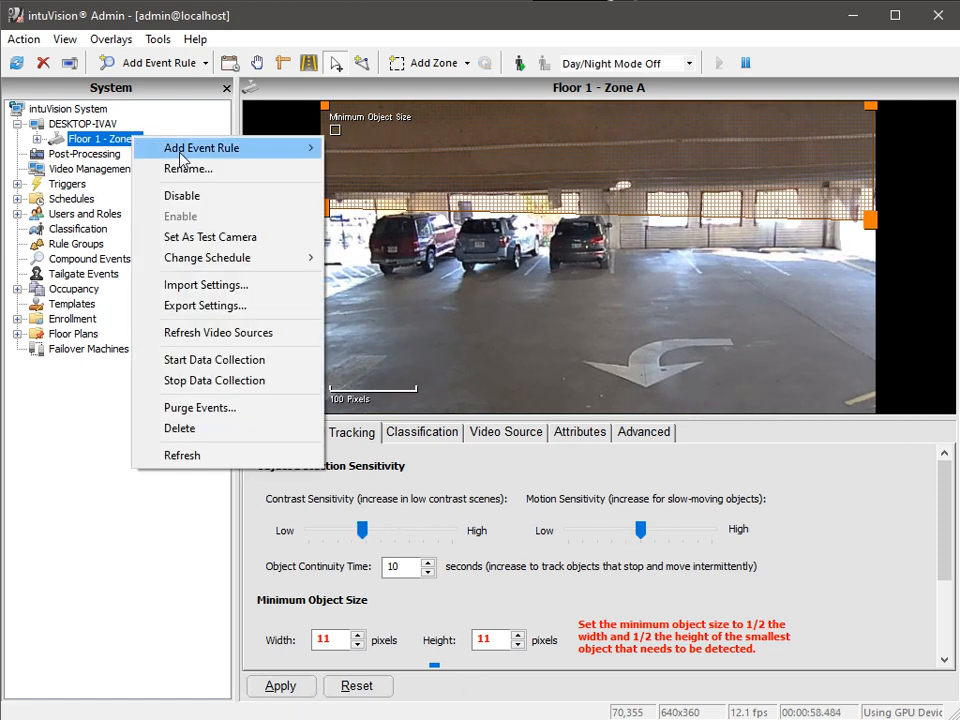
mouse_move(183, 158)
mouse_move(400, 173)
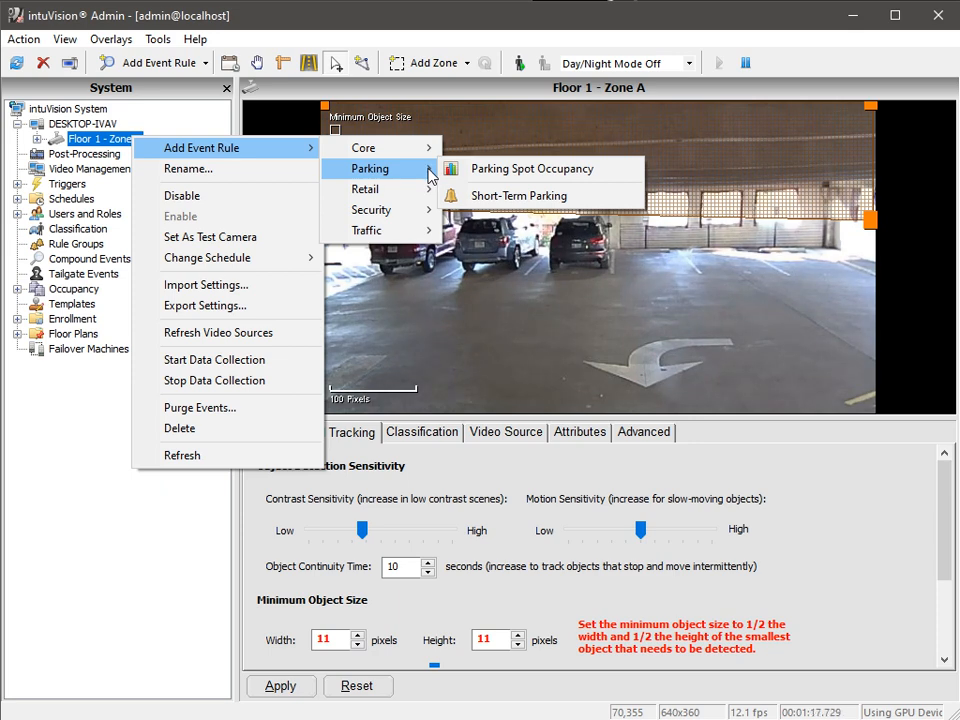
left_click(506, 196)
type("Visit")
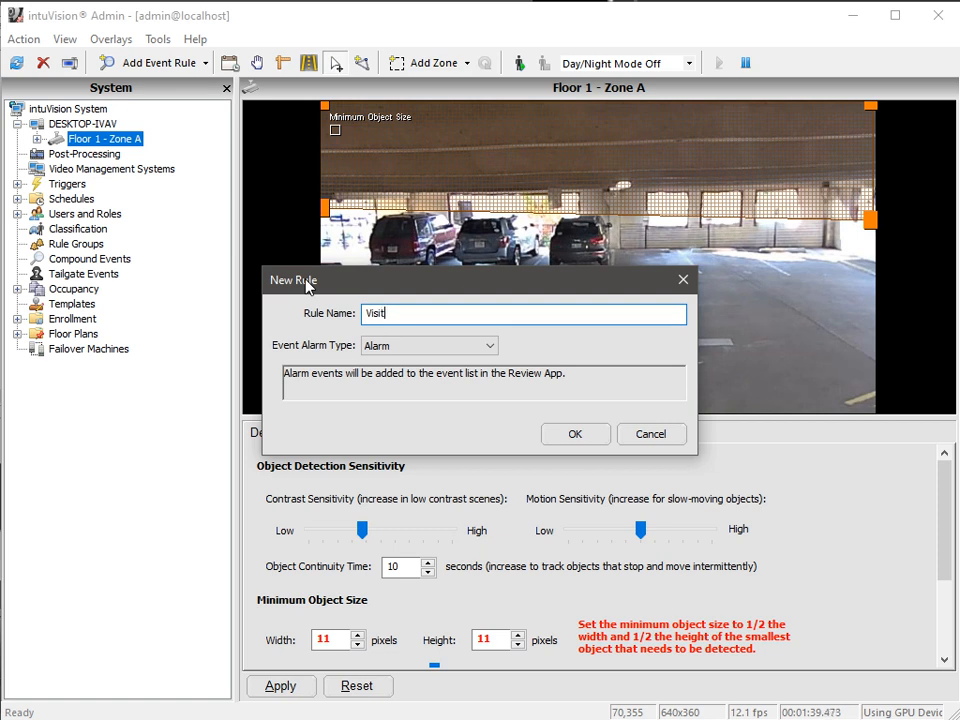
type("or Parking")
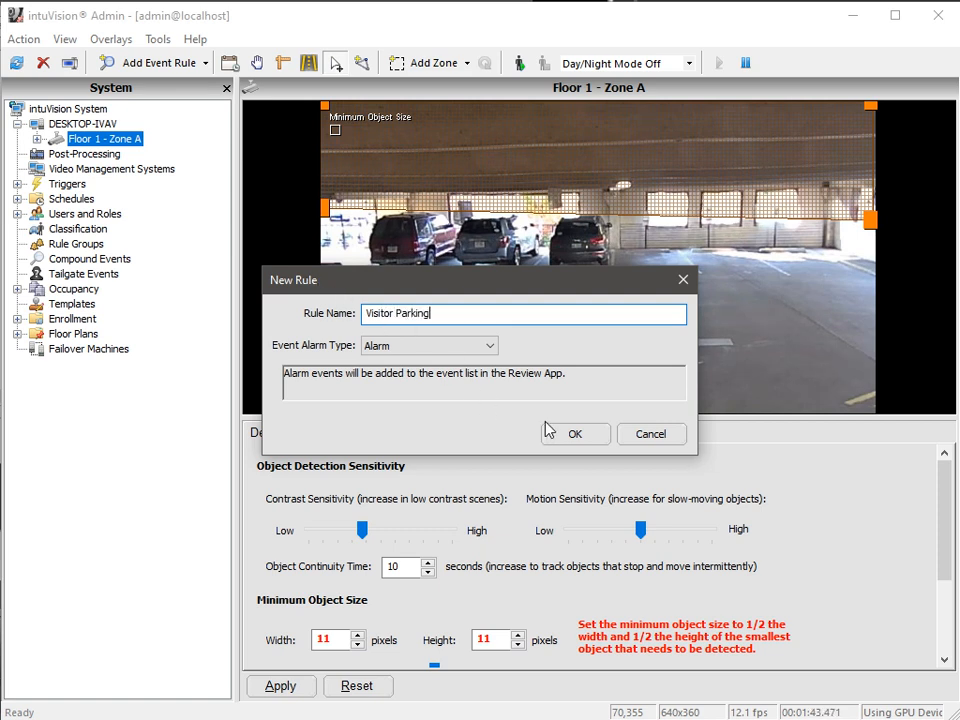
left_click(579, 437)
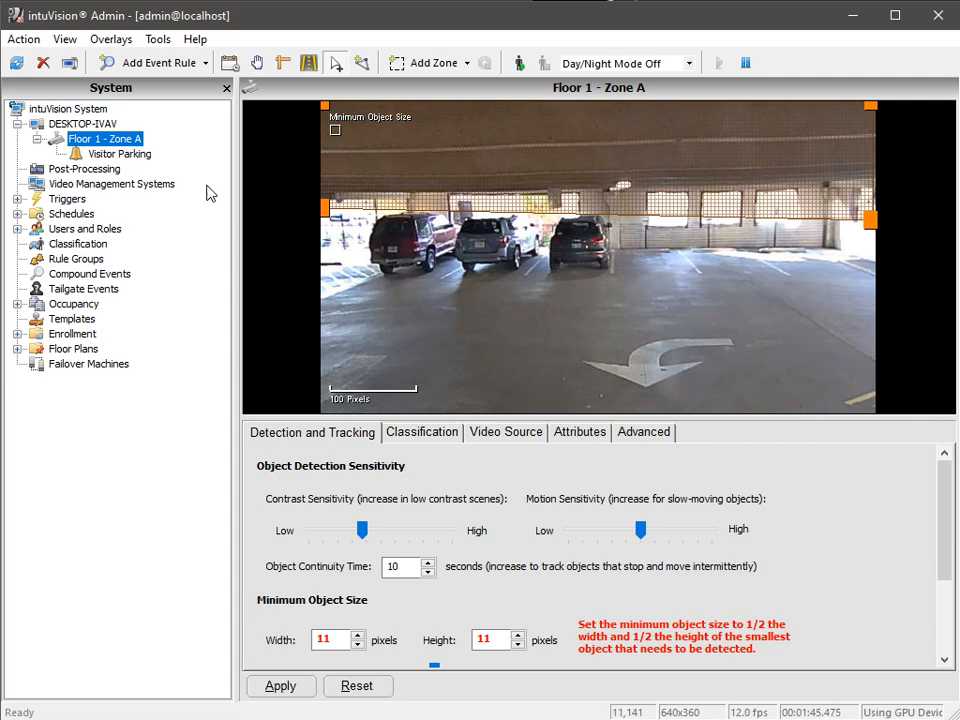
Set the Visitor Parking rule's columns to 6 and apply.
left_click(133, 156)
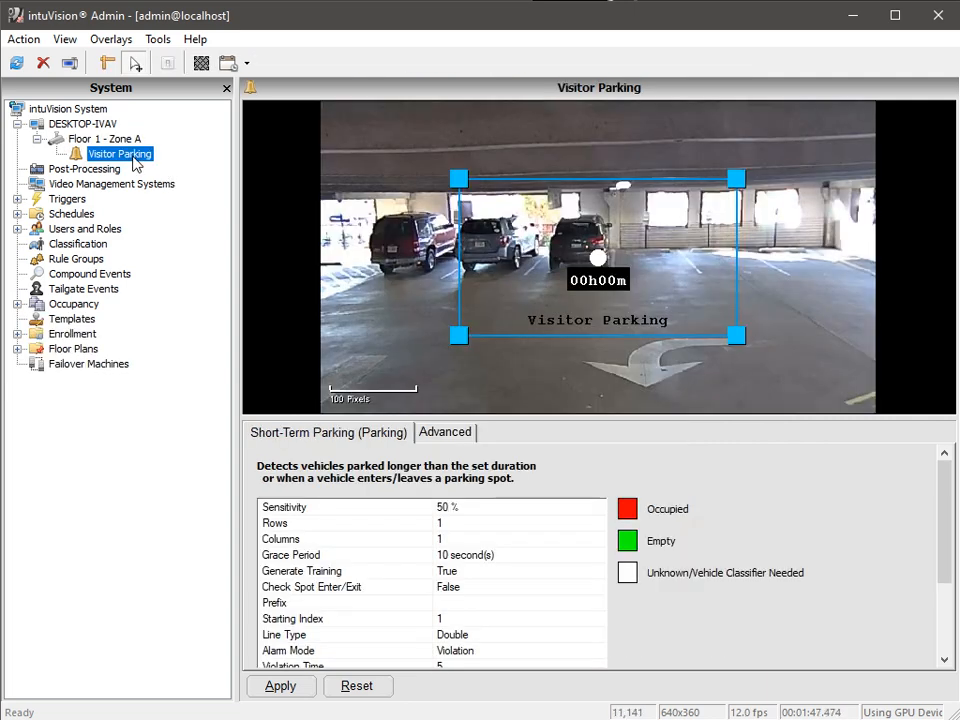
left_click(453, 539)
type("6")
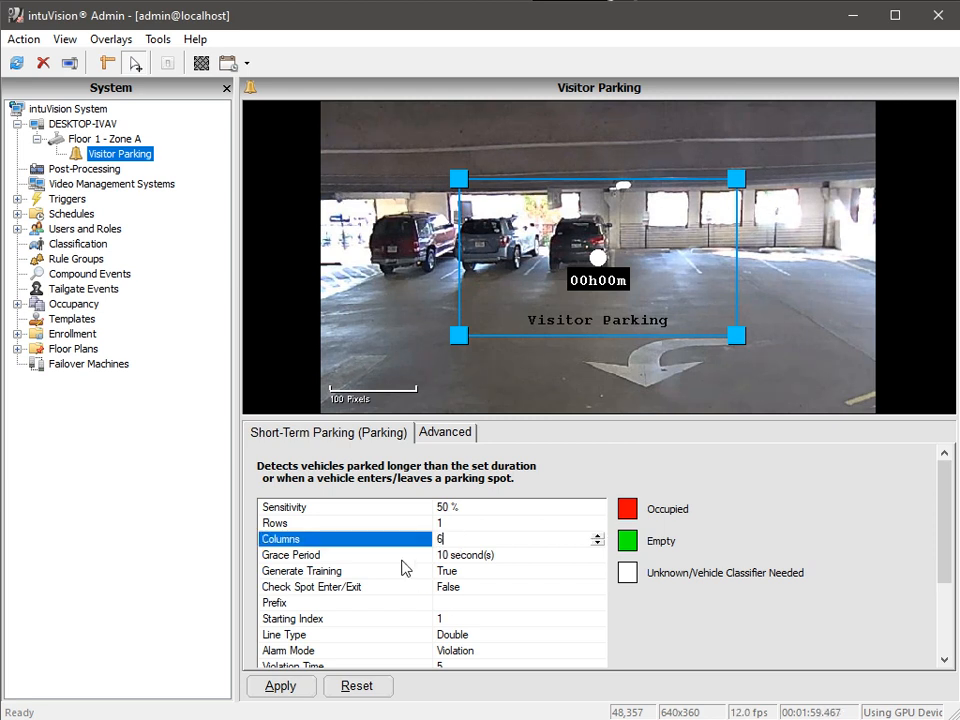
left_click(402, 559)
left_click(281, 686)
Reshape the parking grid's corners to fit the six spaces along the back row and apply.
left_click_drag(458, 335, 335, 297)
left_click_drag(459, 179, 387, 210)
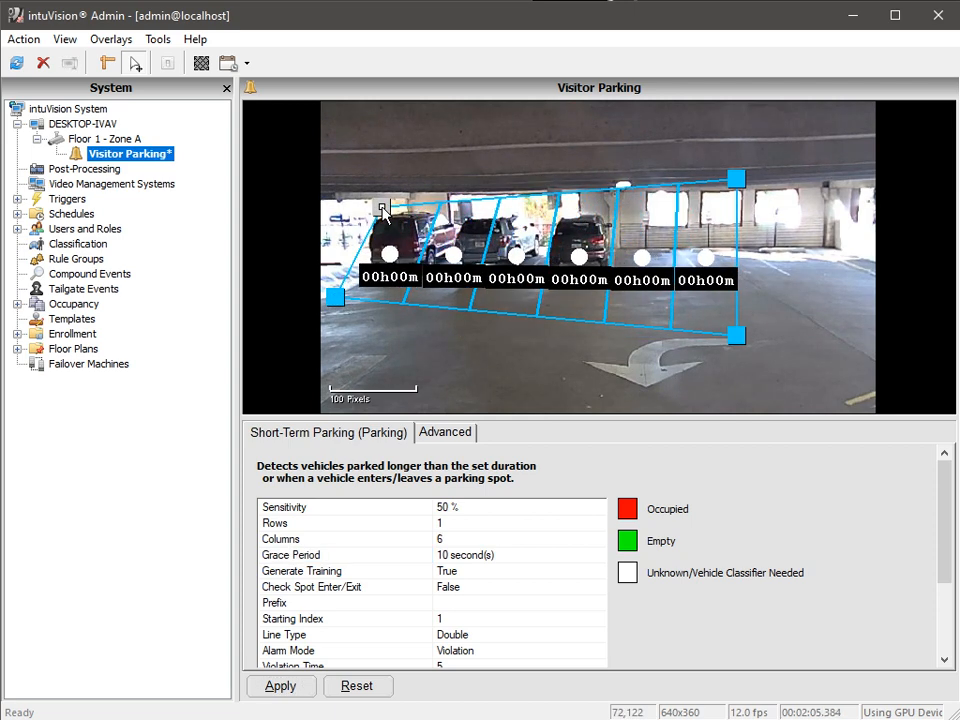
left_click_drag(737, 335, 868, 276)
left_click_drag(736, 178, 794, 221)
left_click_drag(387, 210, 383, 215)
left_click_drag(335, 297, 350, 285)
left_click_drag(869, 279, 869, 273)
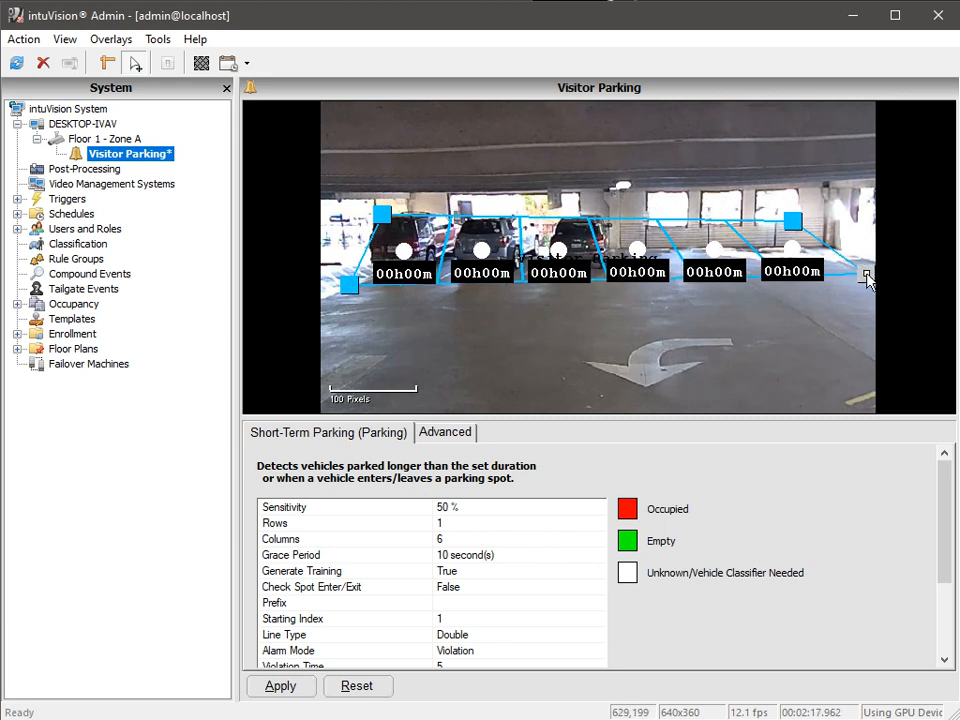
left_click(281, 686)
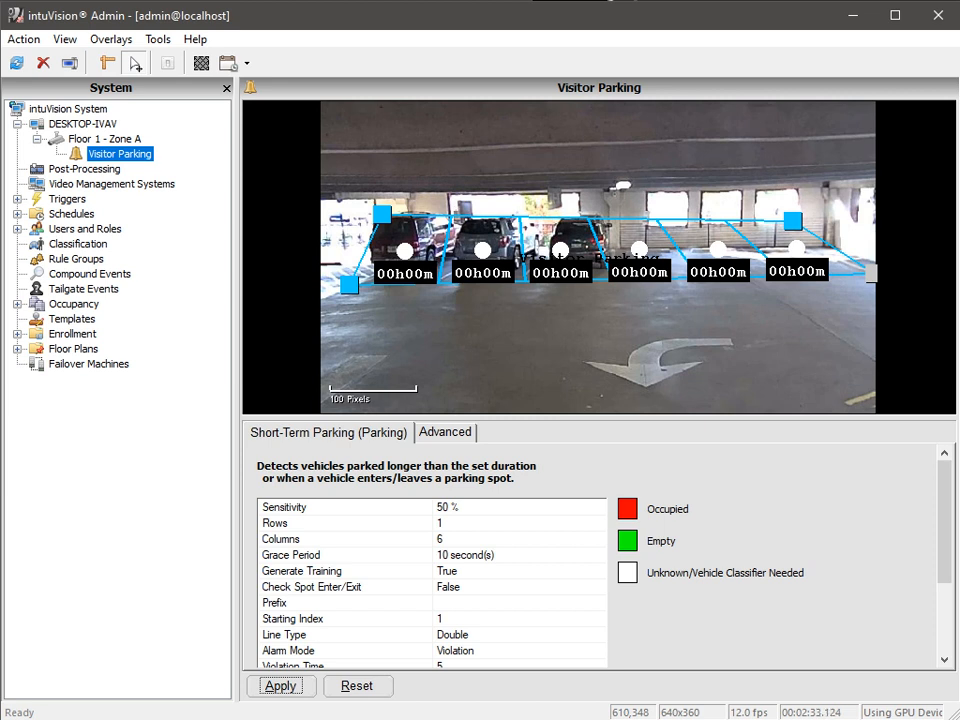
Start classification data collection on the Floor 1 - Zone A camera for 30 minutes.
left_click(123, 140)
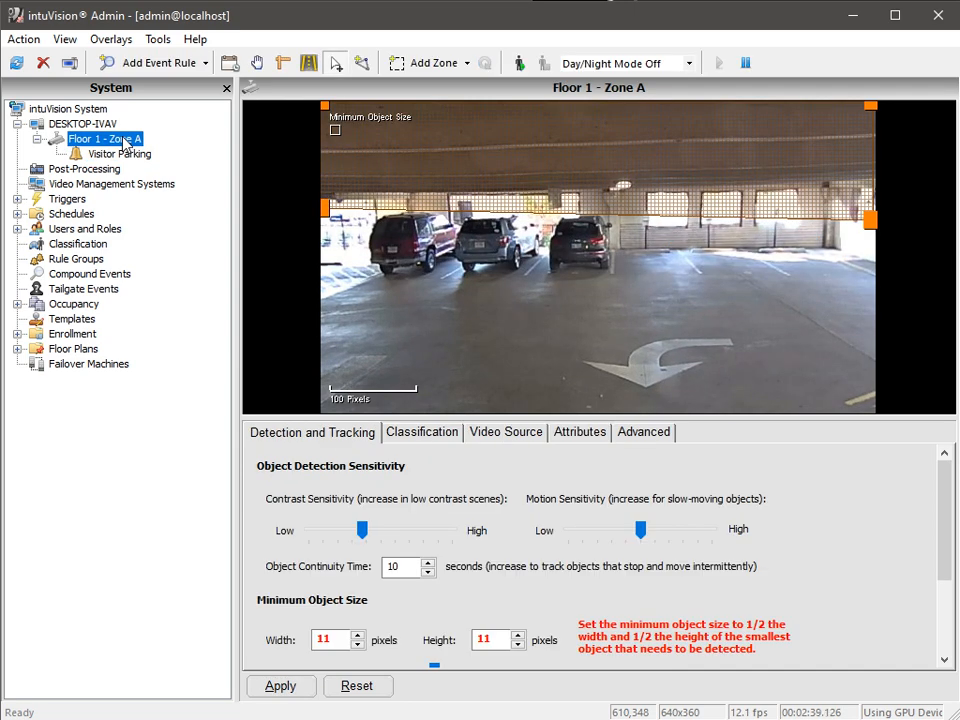
left_click(405, 440)
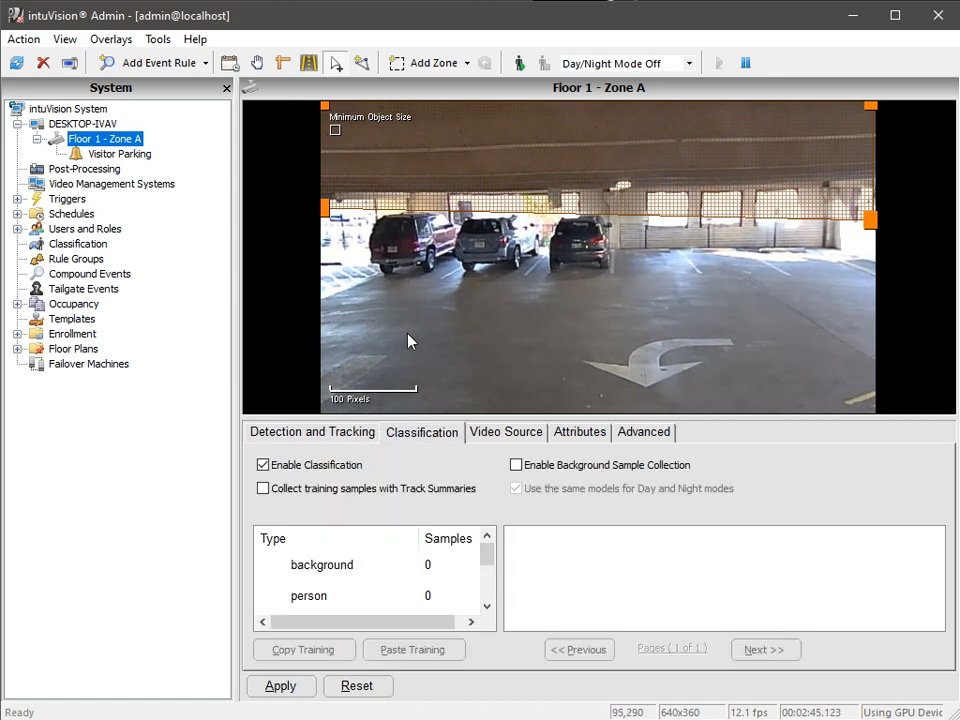
left_click(520, 64)
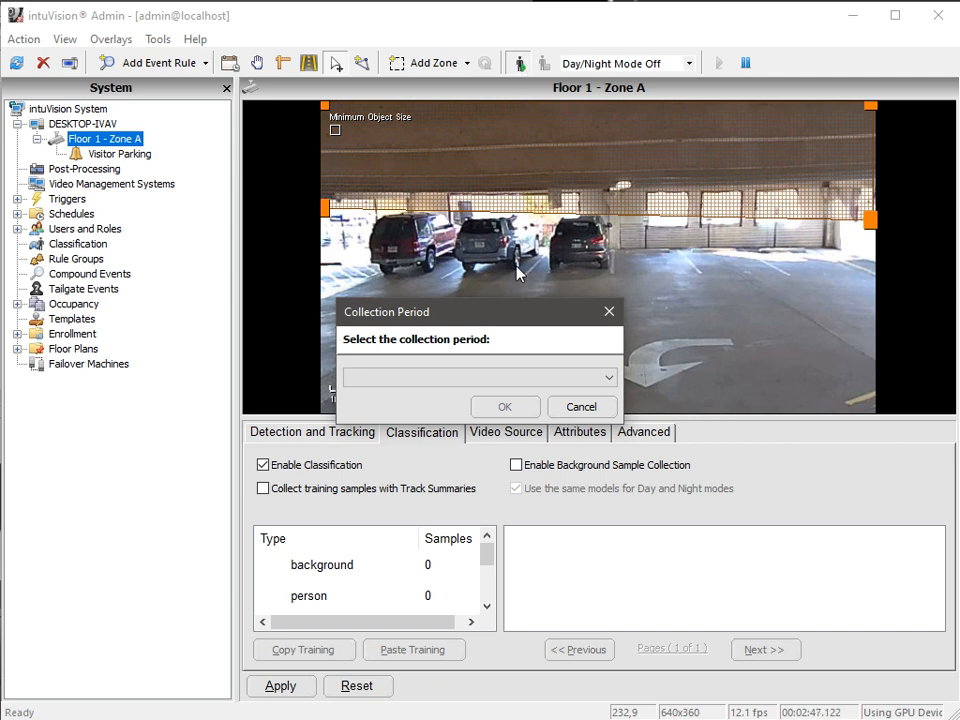
left_click(524, 379)
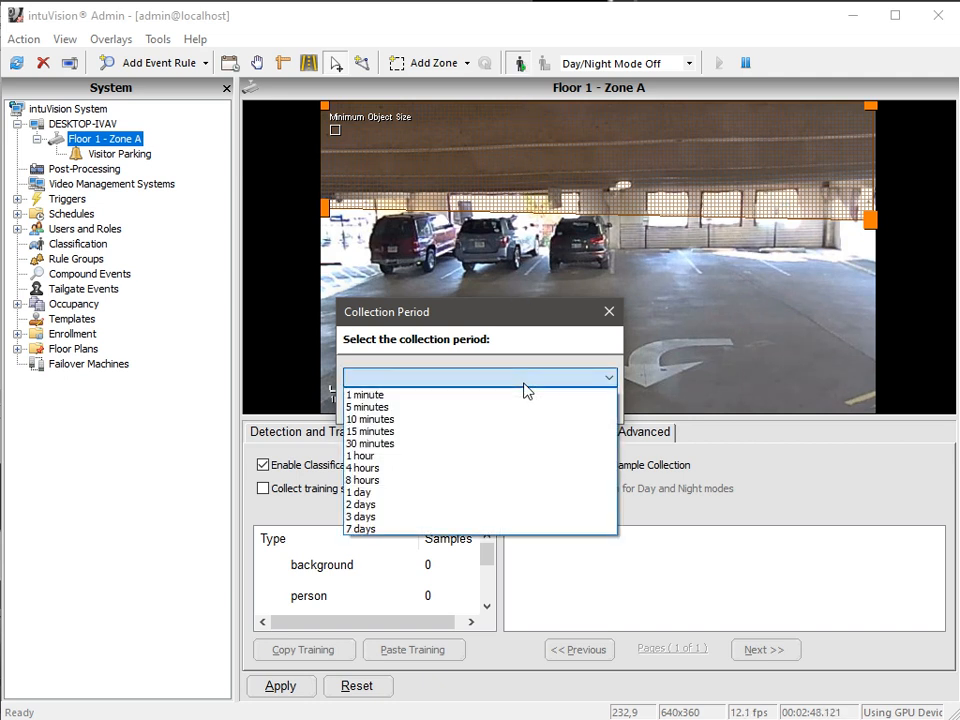
left_click(507, 444)
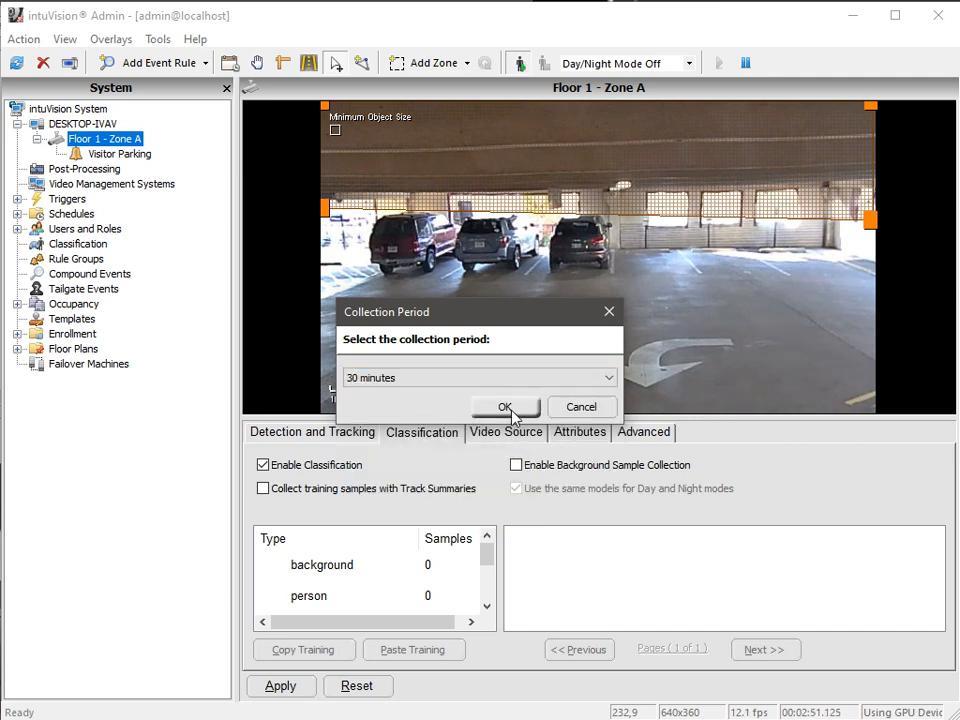
left_click(506, 407)
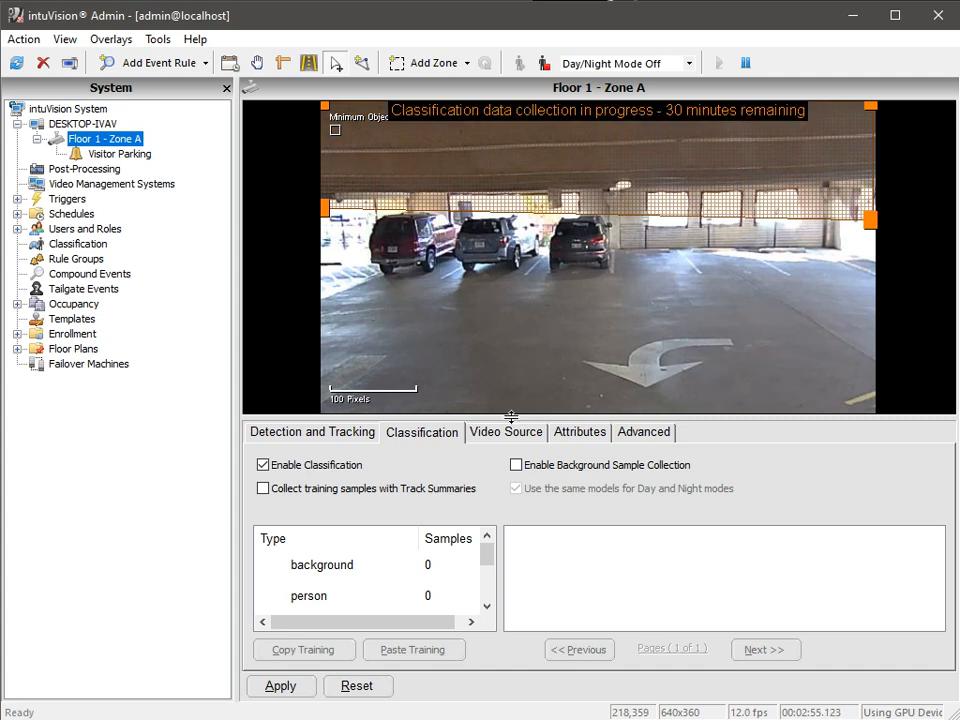
Show the Parking Unassigned samples and enable background sample collection.
left_click_drag(512, 418, 516, 259)
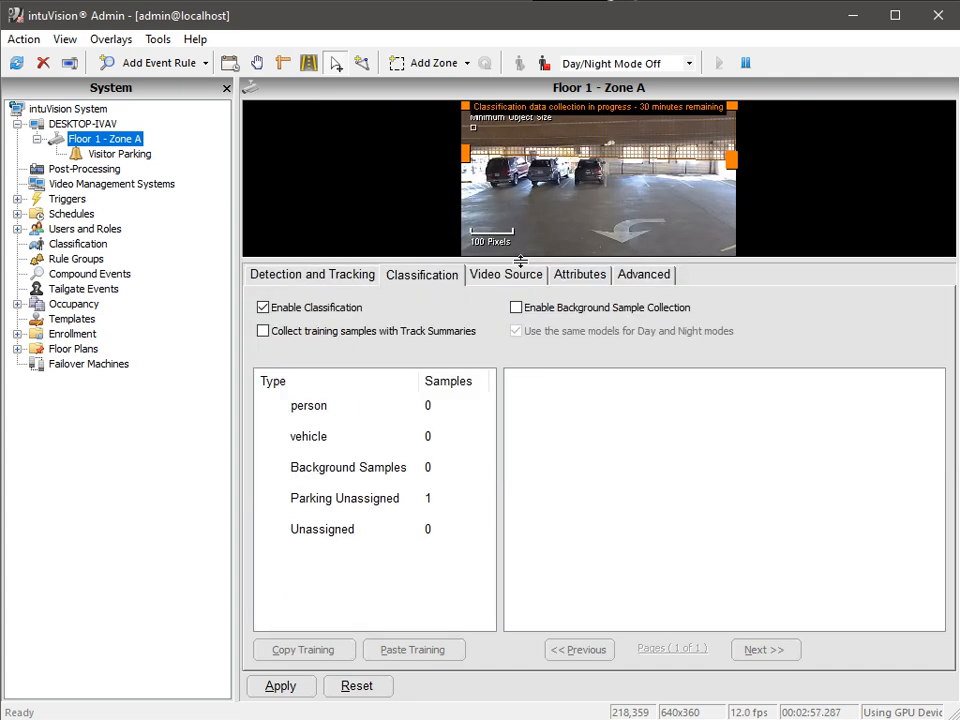
left_click(420, 502)
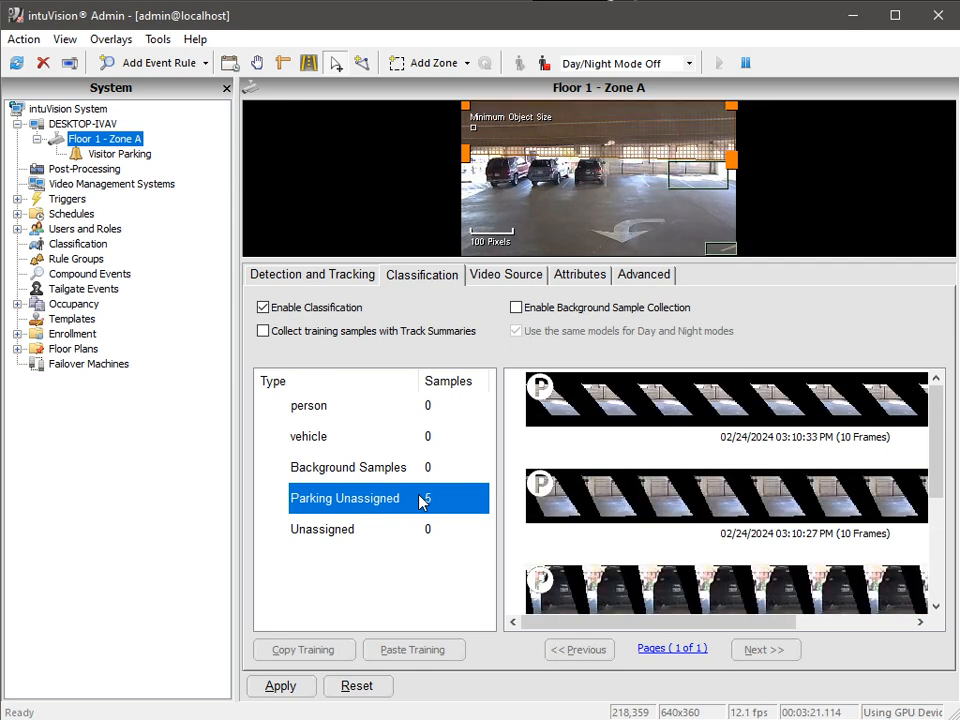
left_click(516, 308)
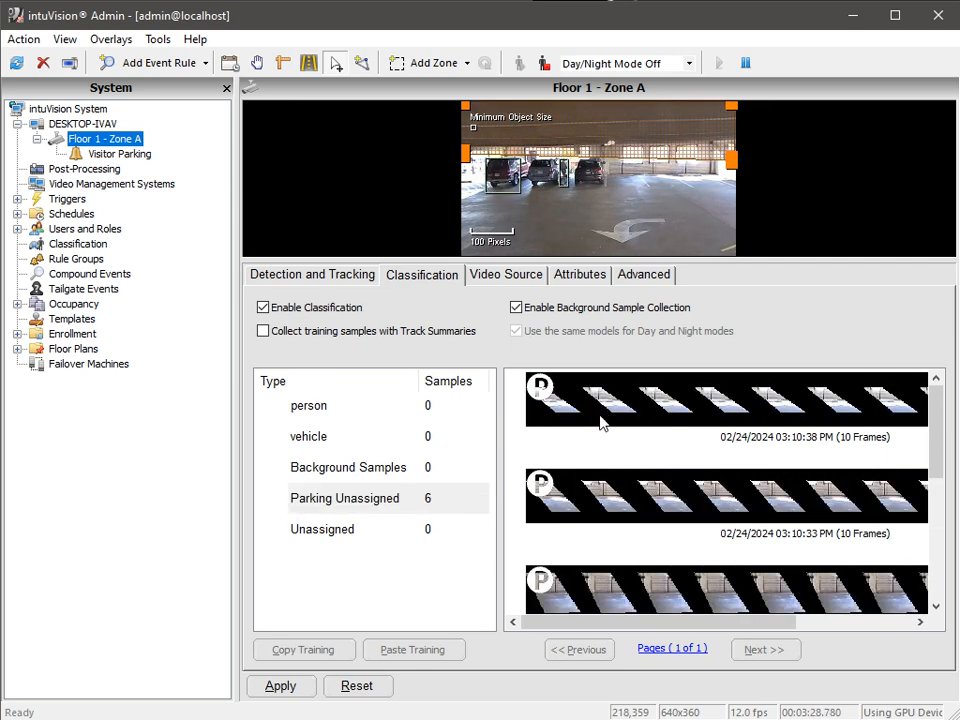
Sort the collected parking samples into the vehicle, Background Samples and Unassigned classes and apply the training.
left_click_drag(600, 414, 422, 463)
left_click_drag(613, 413, 405, 473)
left_click_drag(643, 414, 433, 467)
left_click_drag(600, 412, 369, 434)
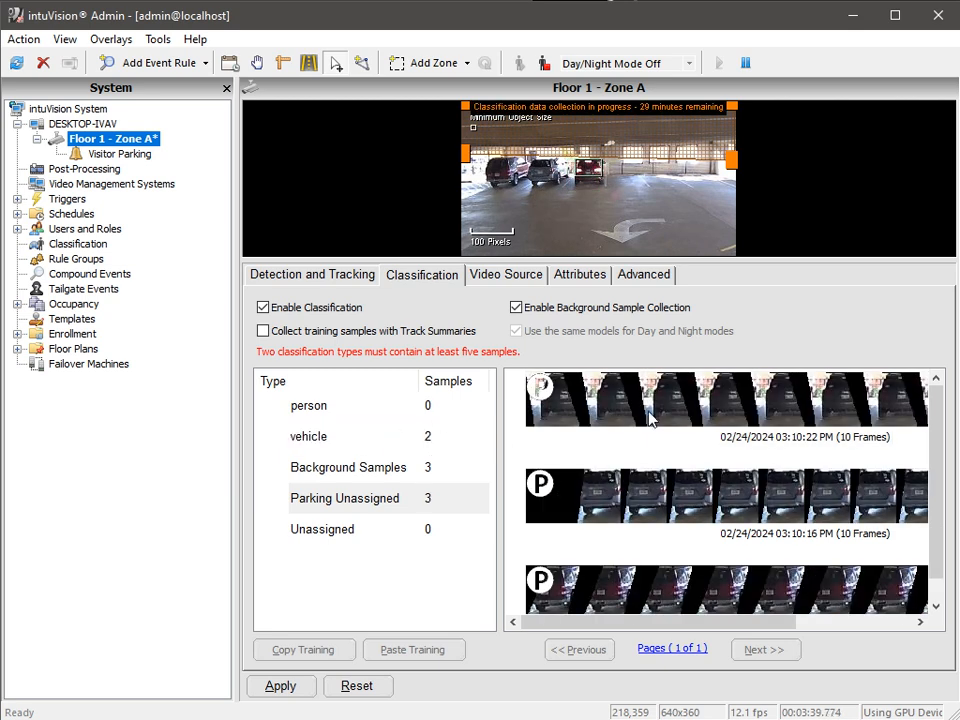
left_click_drag(600, 388, 415, 436)
left_click_drag(665, 418, 418, 440)
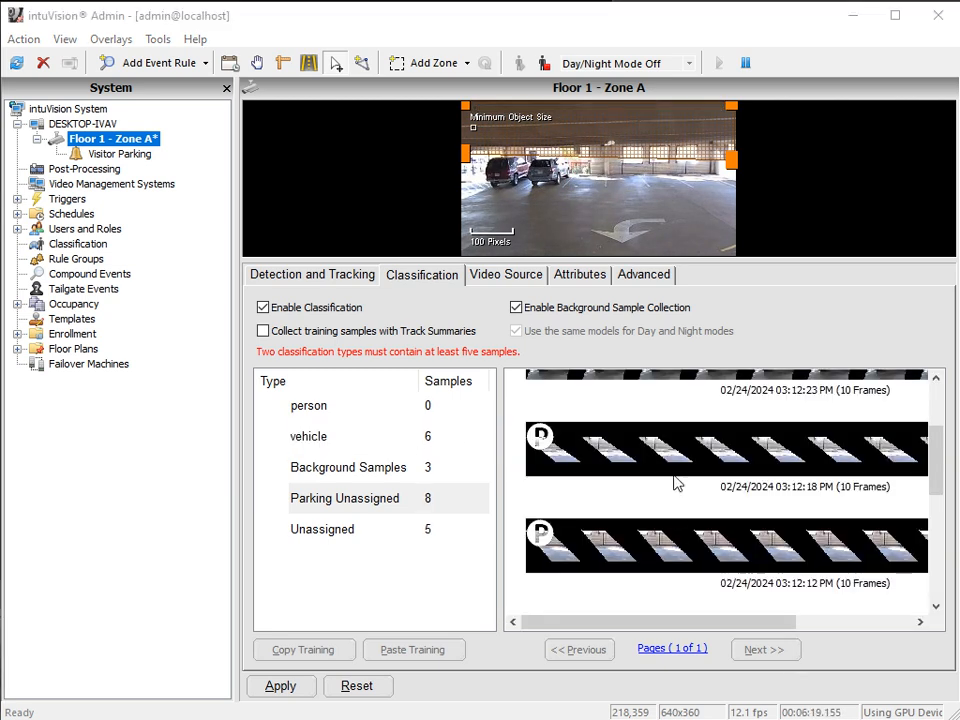
left_click(675, 482)
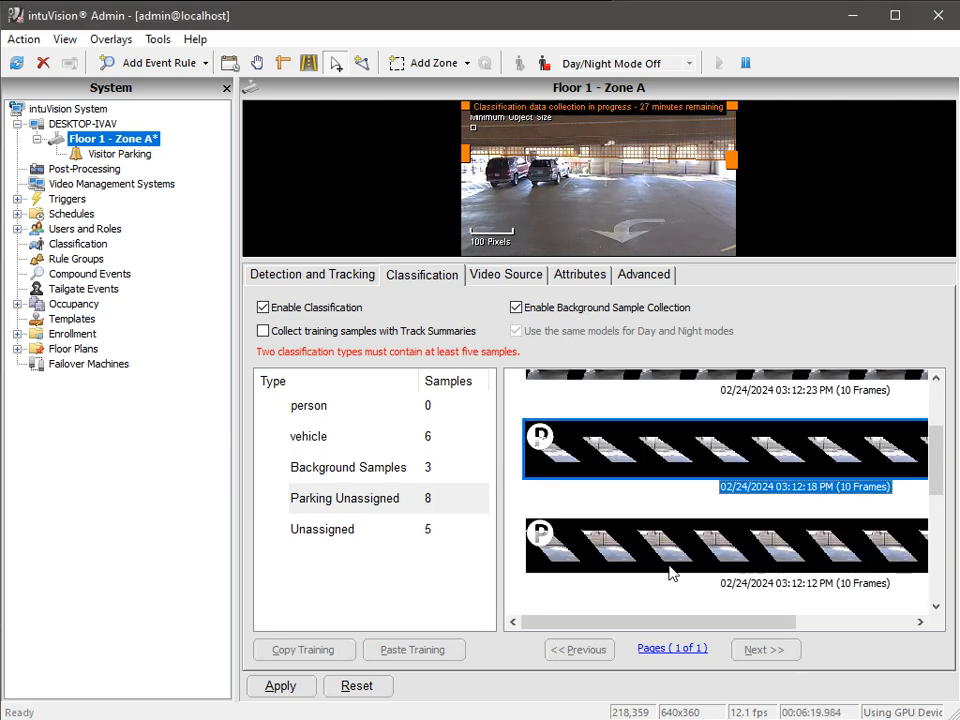
left_click(675, 561, "ctrl")
left_click_drag(675, 561, 405, 485)
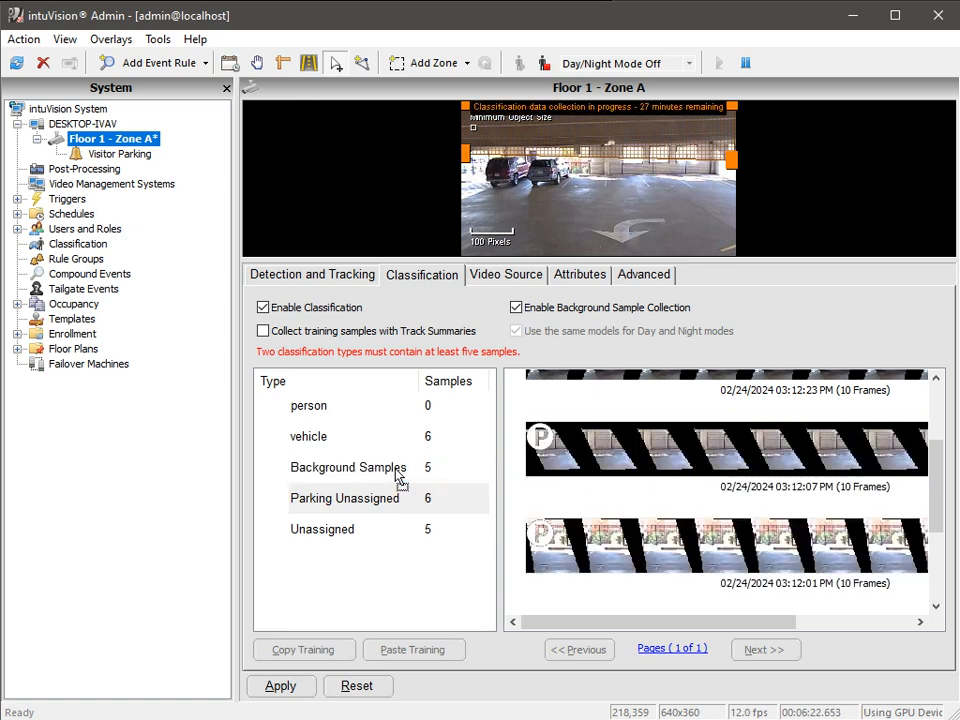
left_click(271, 690)
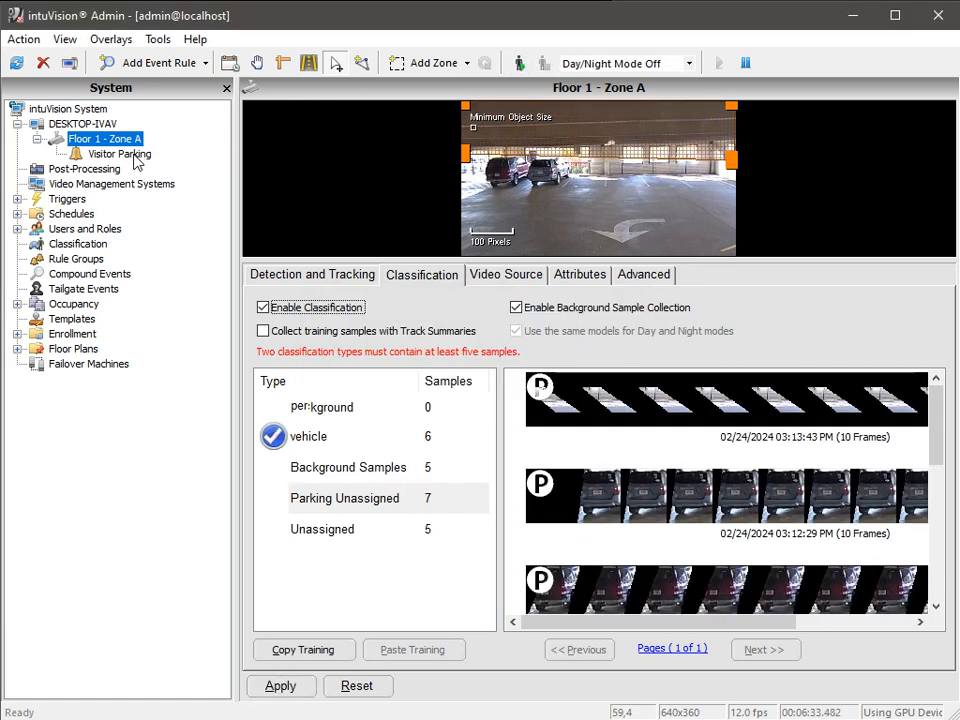
Set the Visitor Parking rule's violation time to 30 minutes.
left_click(128, 156)
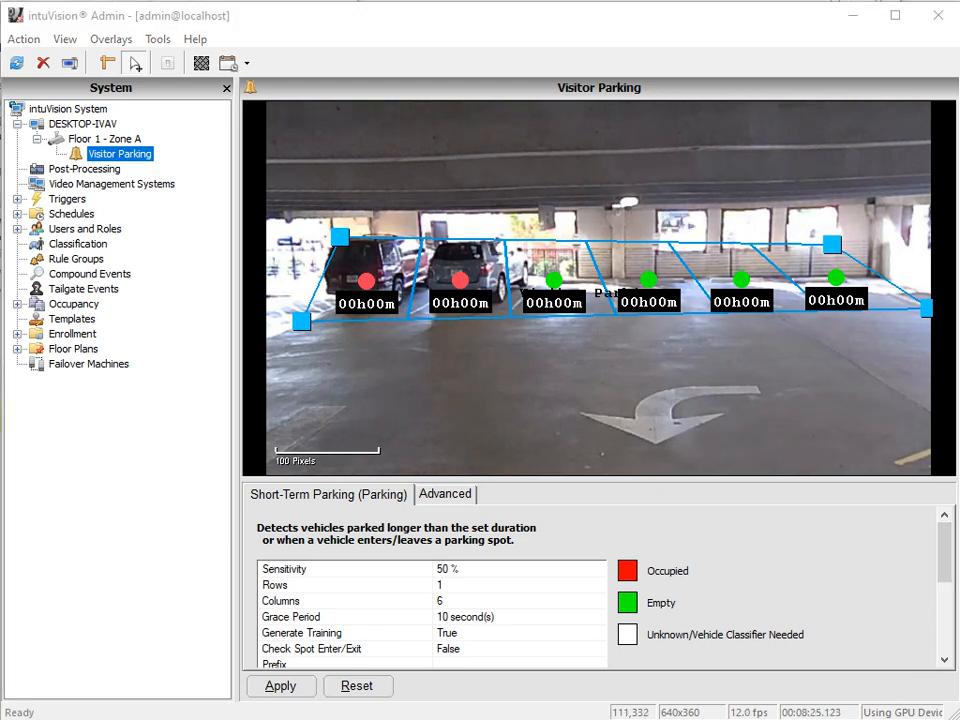
left_click_drag(945, 566, 945, 606)
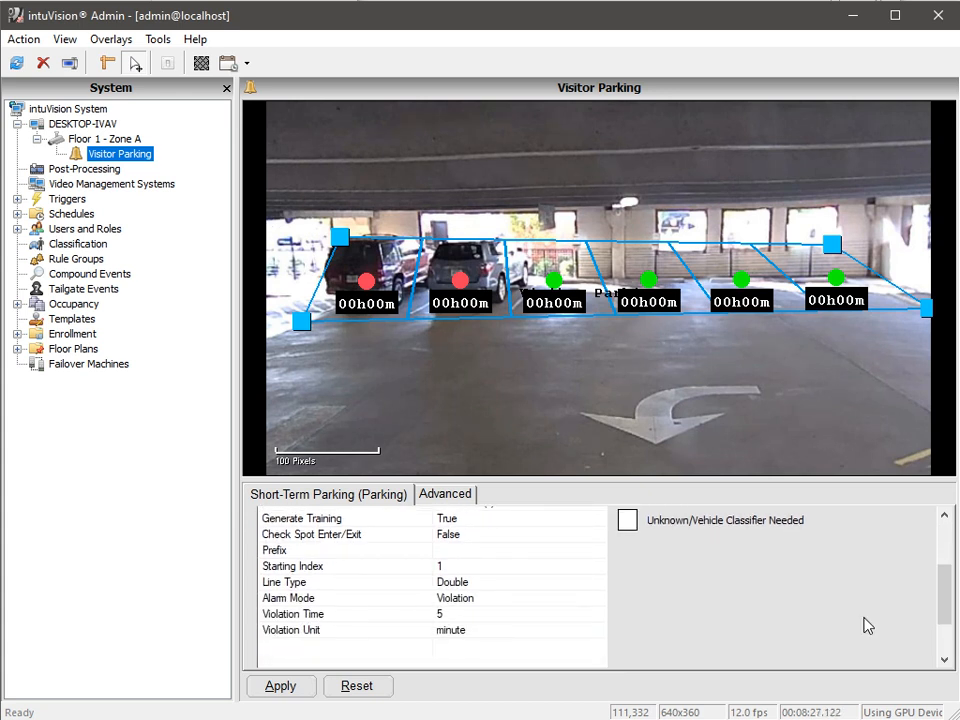
left_click(453, 614)
key("BackSpace")
type("3")
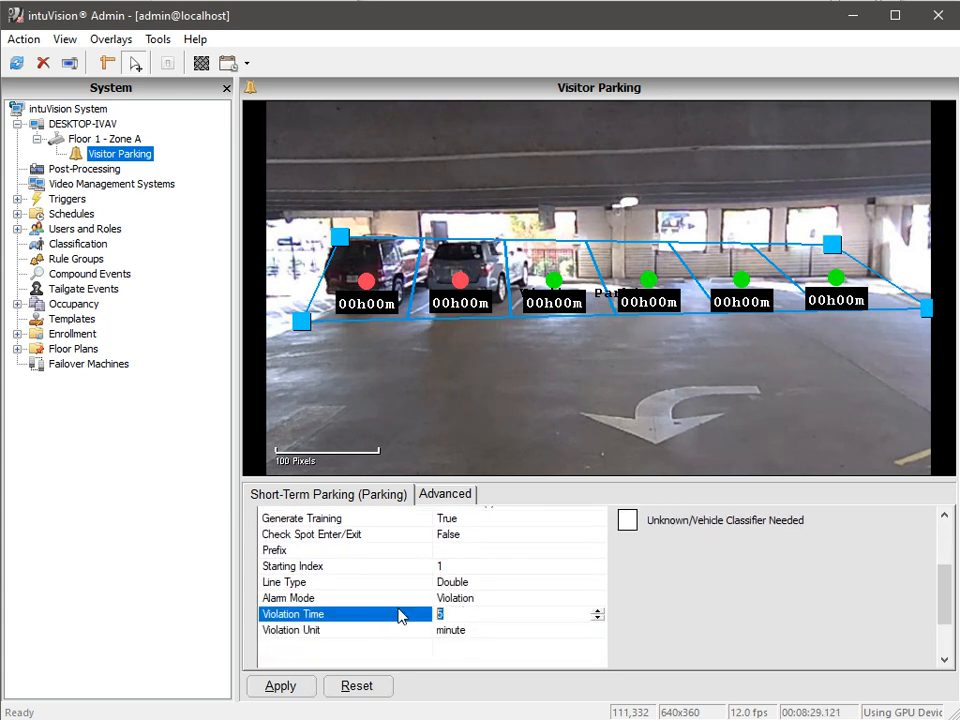
type("0")
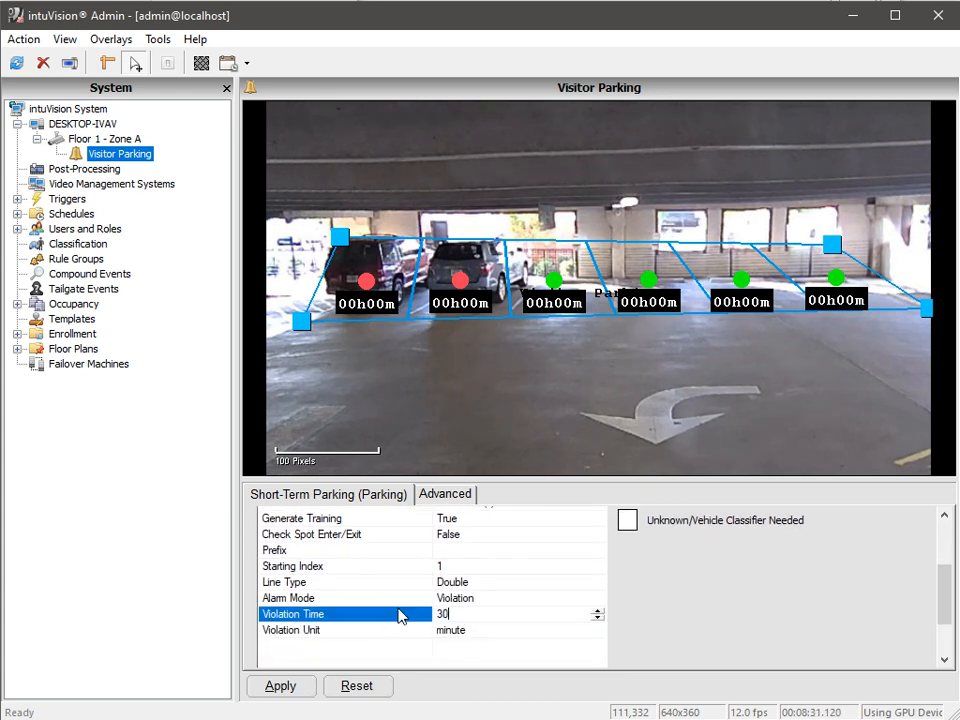
left_click(341, 658)
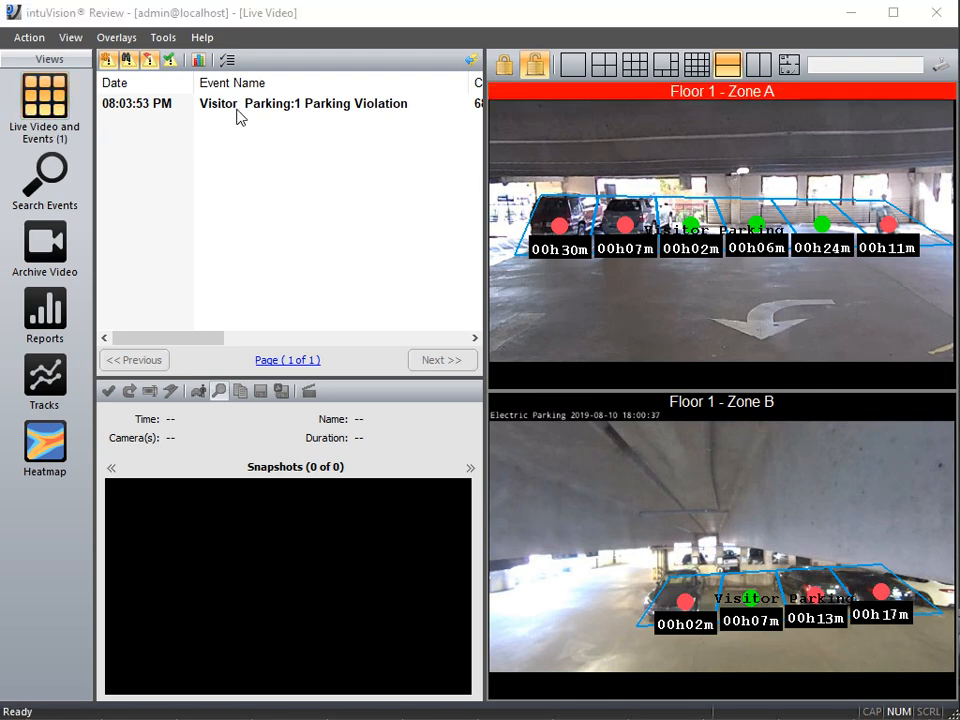
Switch to the Review app and open the Visitor Parking parking violation event.
left_click(238, 105)
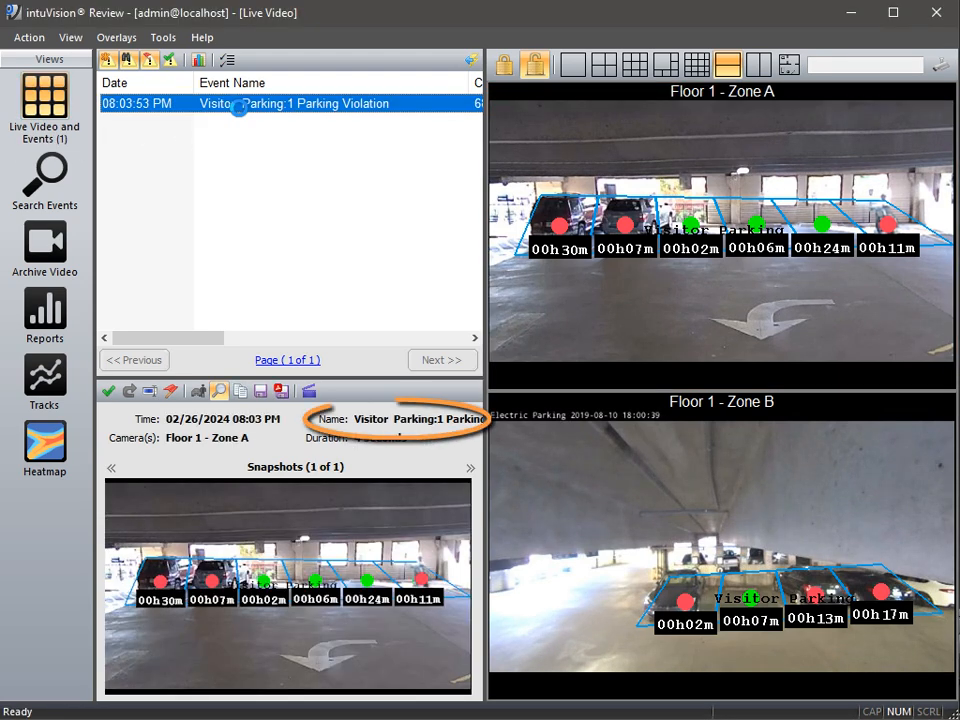